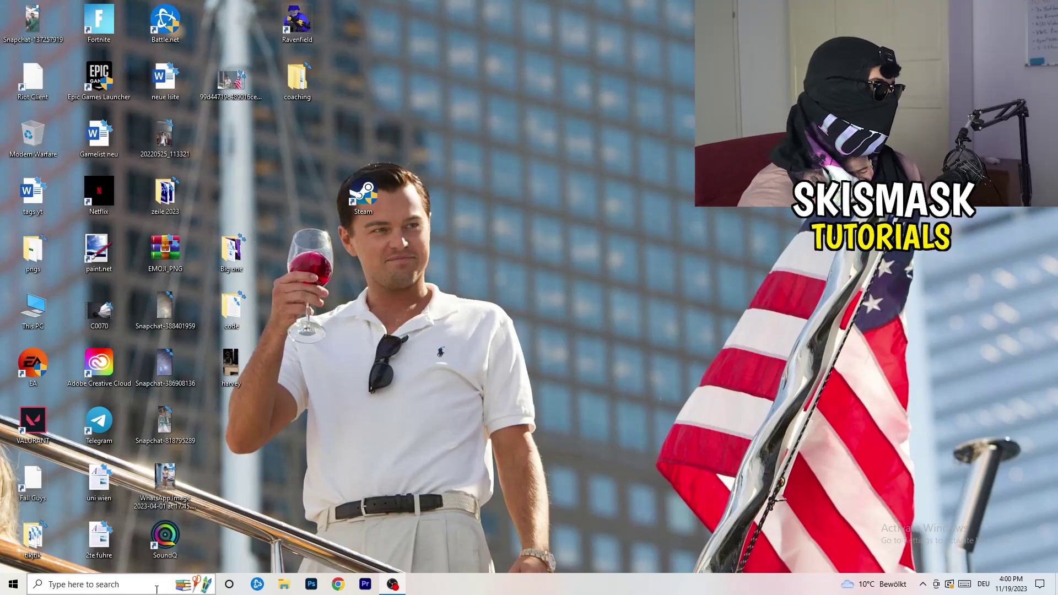
Step: Open Windows Settings from the Start menu and go to the Gaming category
click(14, 584)
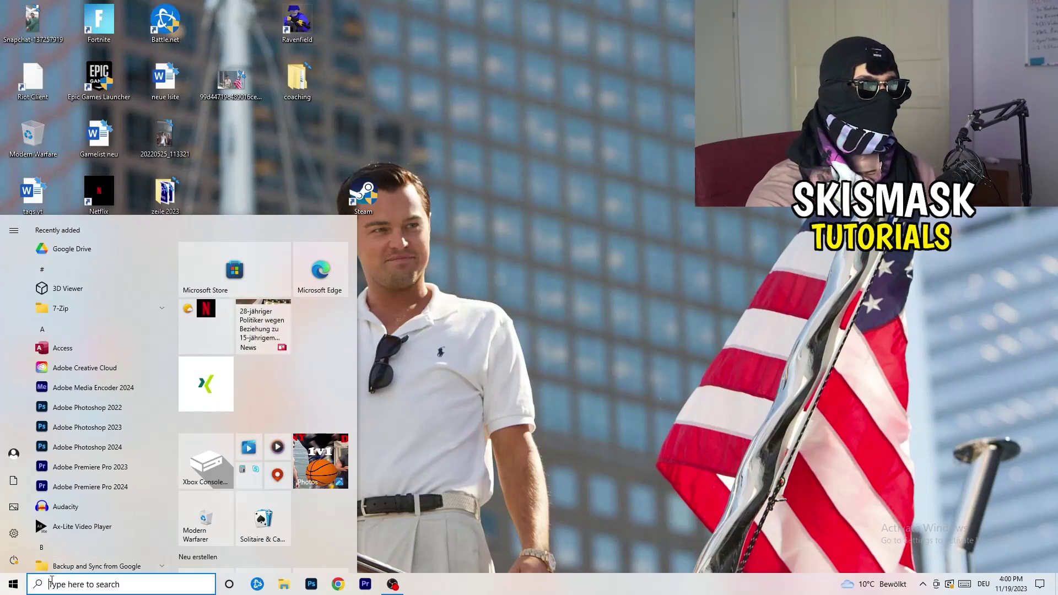
click(14, 532)
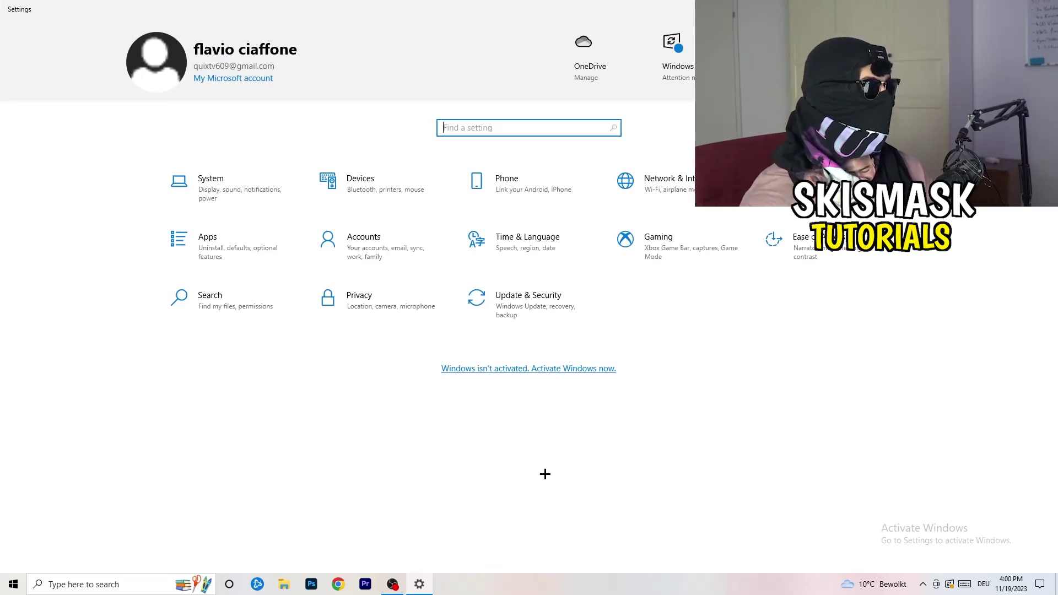
click(683, 252)
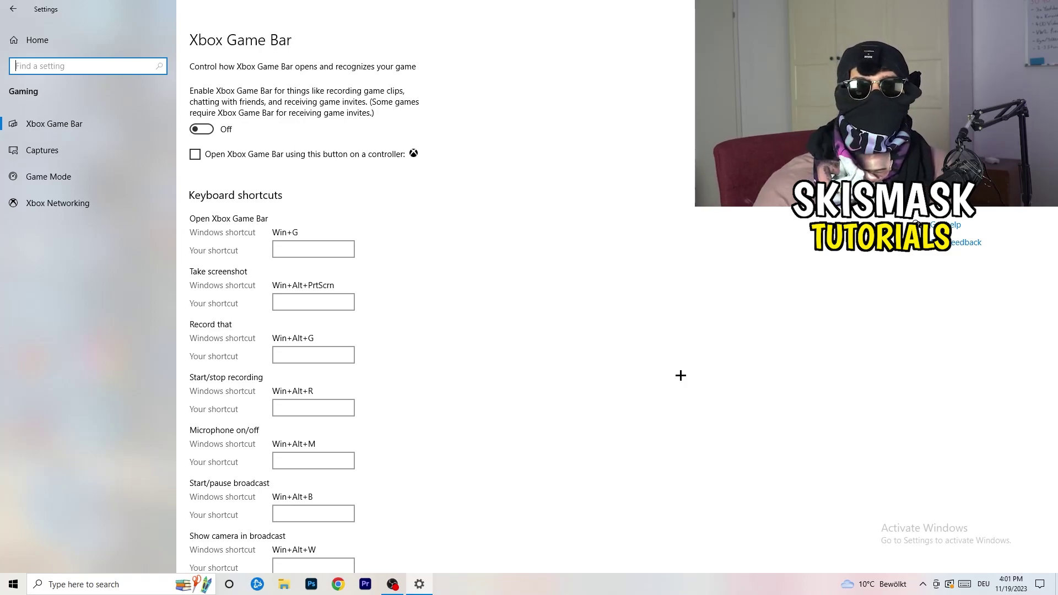
Step: Confirm Xbox Game Bar is off, then move to the Captures settings
click(88, 152)
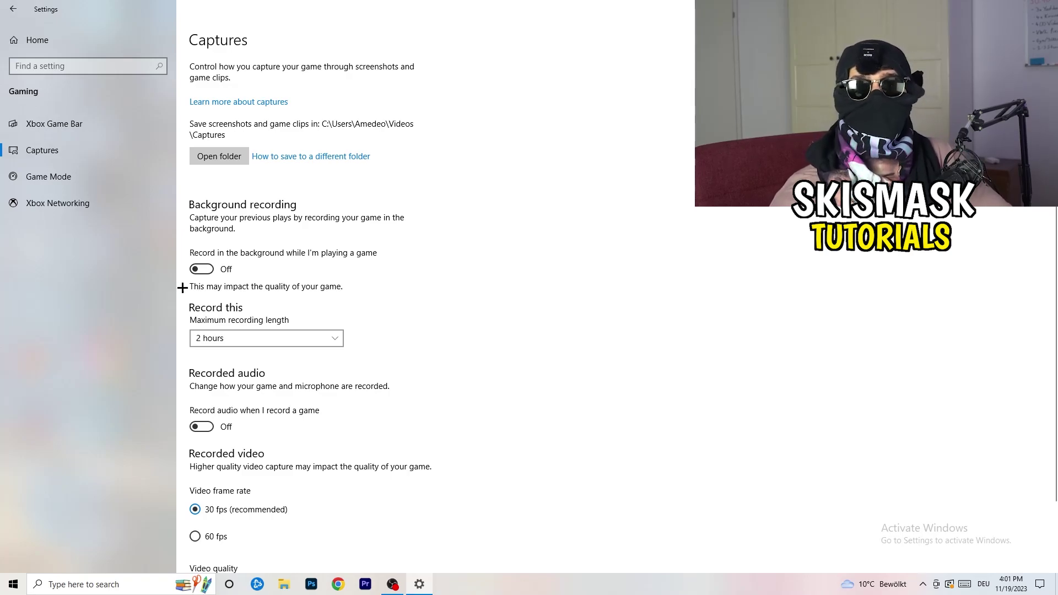
Step: Keep the maximum recording length at 2 hours and review the capture options below
click(290, 339)
click(294, 341)
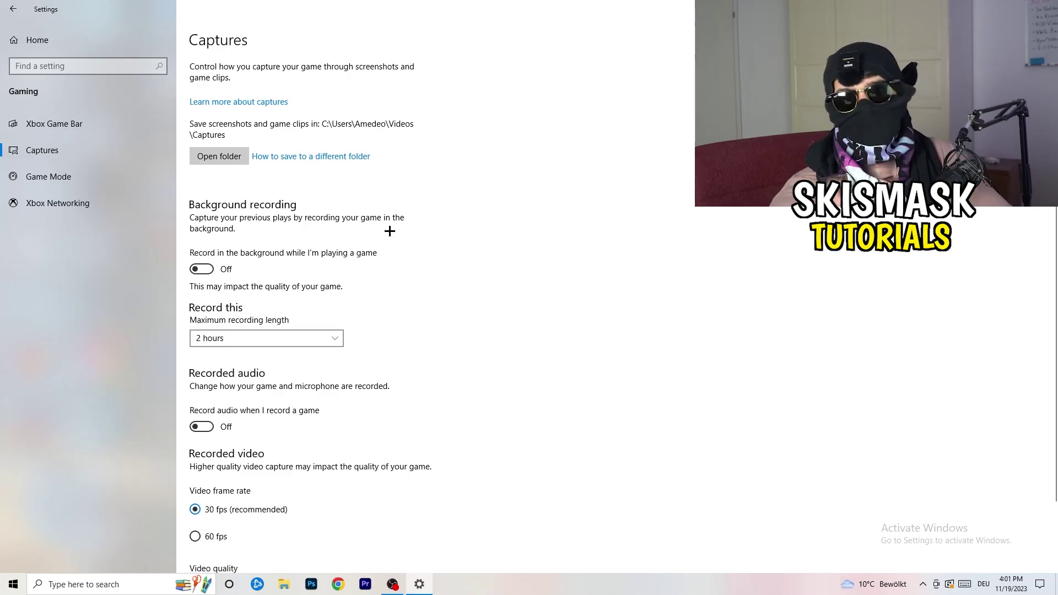
click(314, 337)
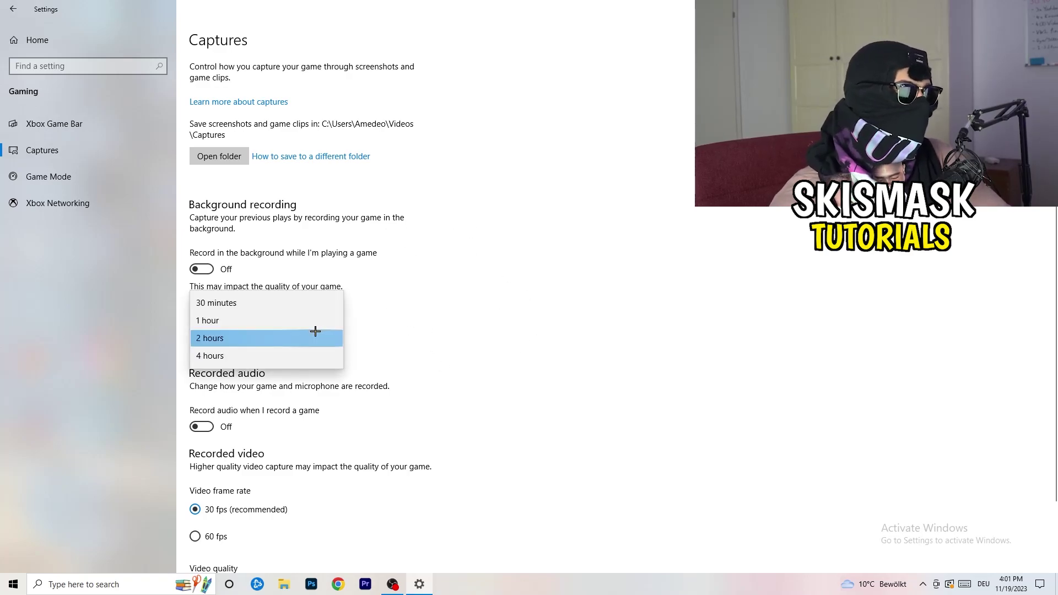
click(403, 287)
scroll(605, 385, down, 2)
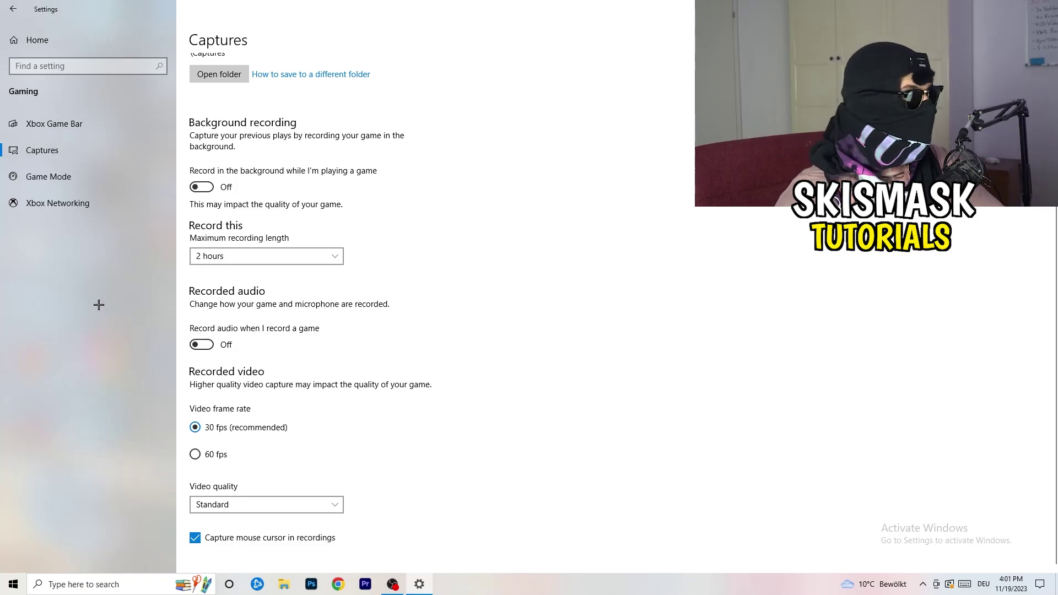
Step: Check that Game Mode is on, then close Settings with Alt+F4
click(77, 175)
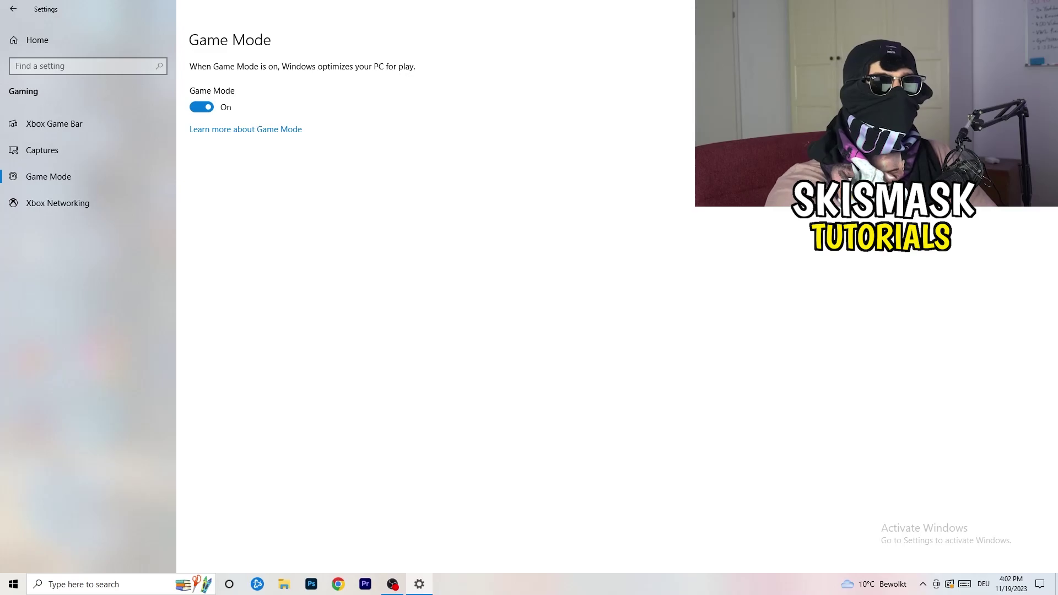
key(alt+F4)
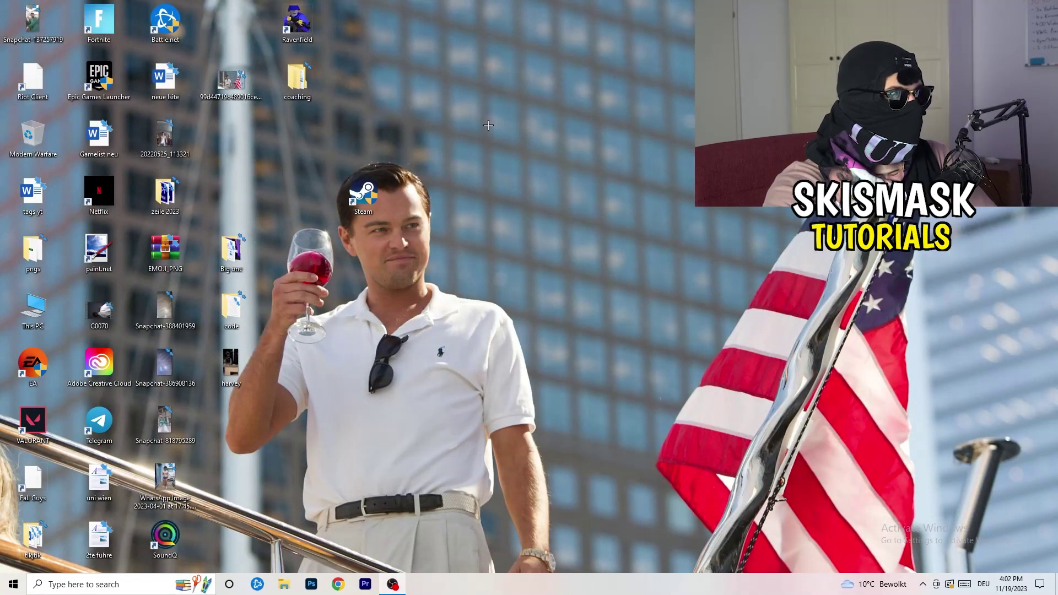
Step: Launch Task Manager from the taskbar shortcut menu and maximize its window
drag(593, 538, 370, 517)
right_click(550, 588)
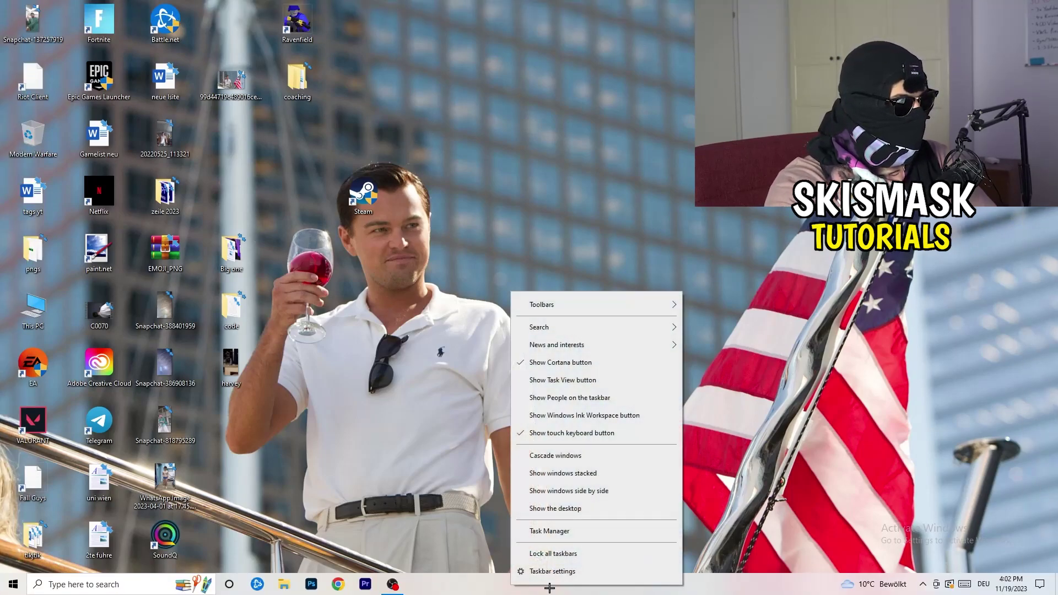
click(569, 533)
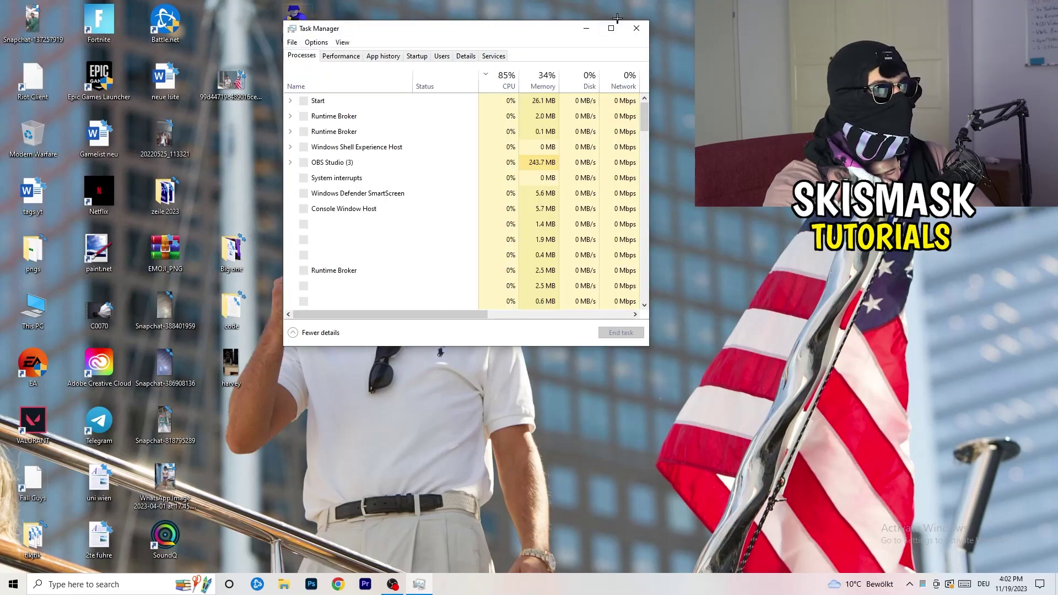
click(611, 28)
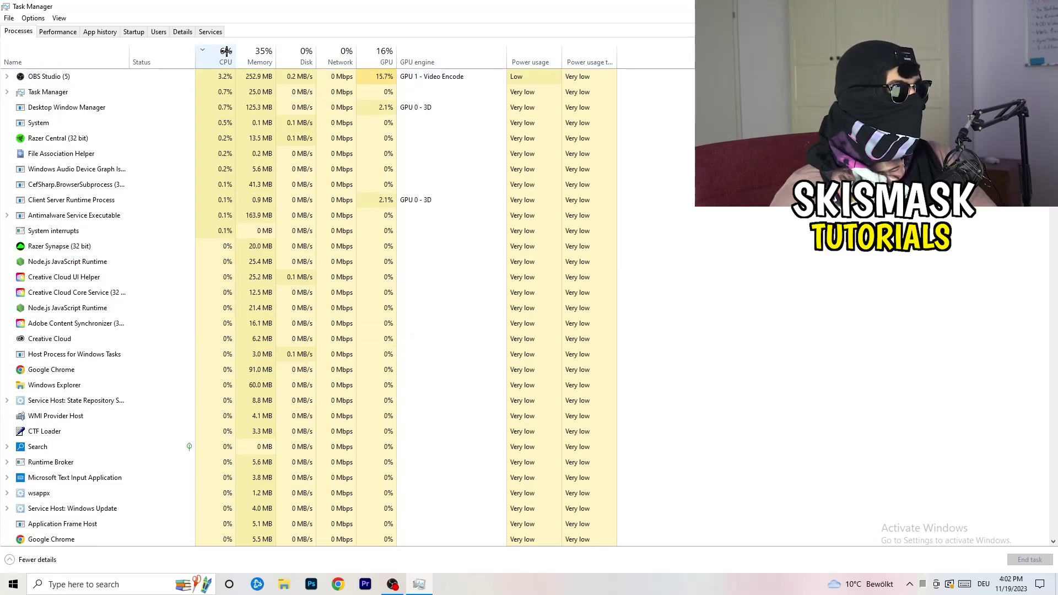
Step: Sort processes by GPU, then by CPU usage, leaving OBS Studio running
click(225, 55)
click(373, 55)
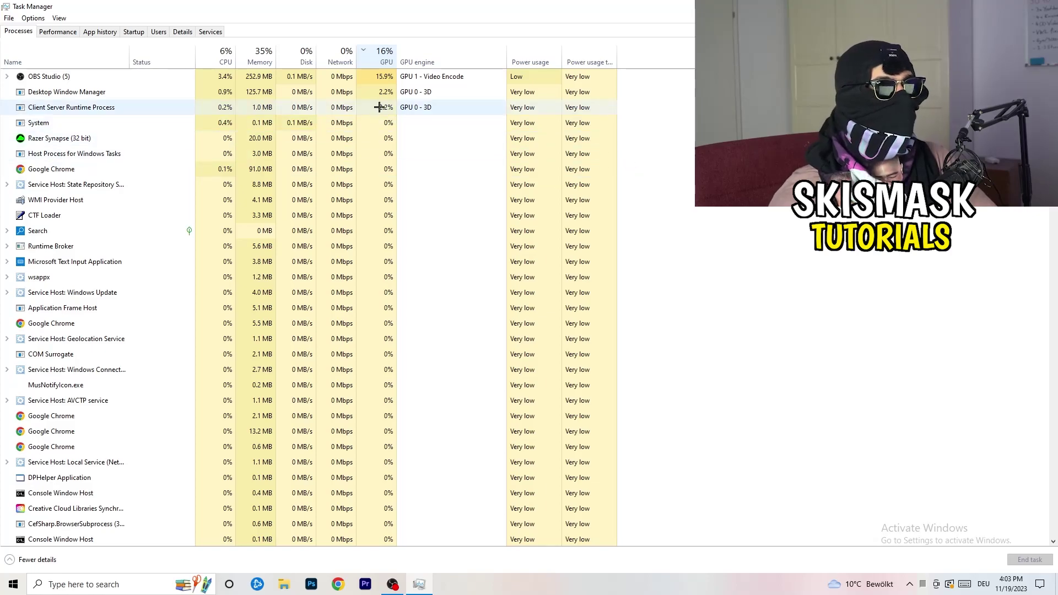
right_click(387, 81)
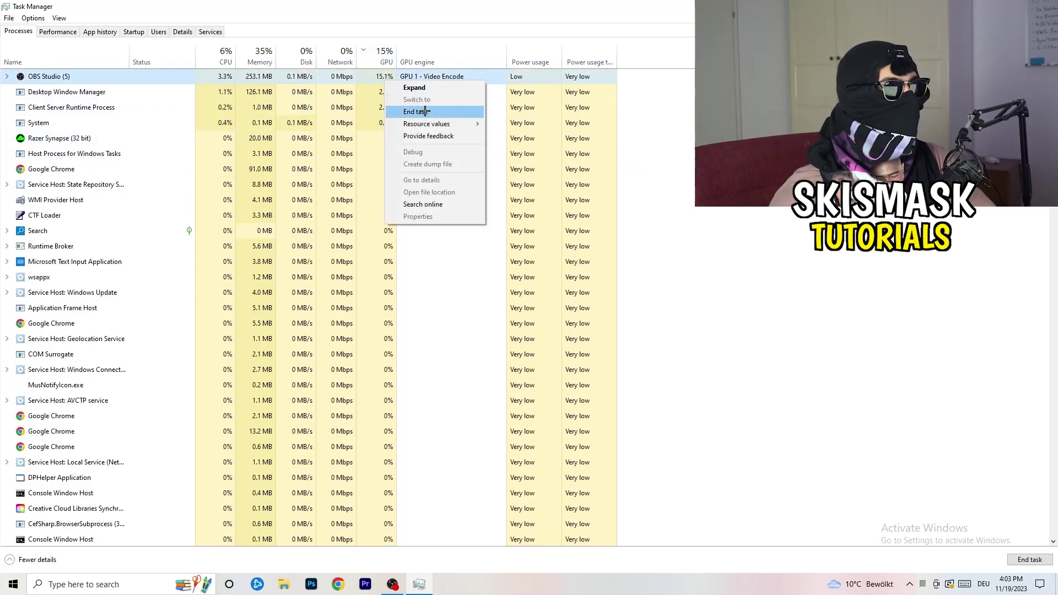
click(641, 113)
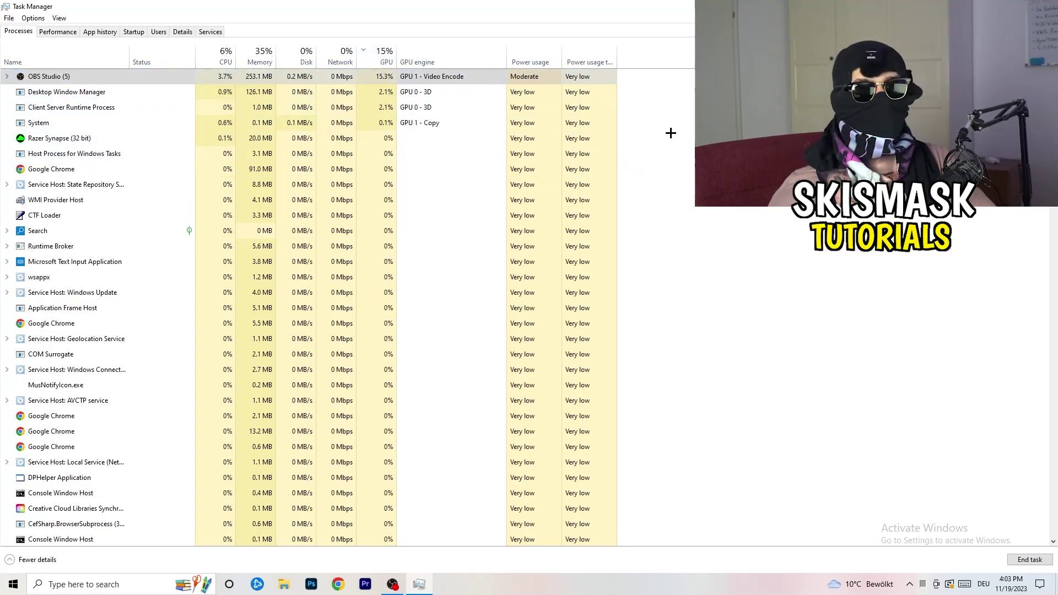
click(224, 55)
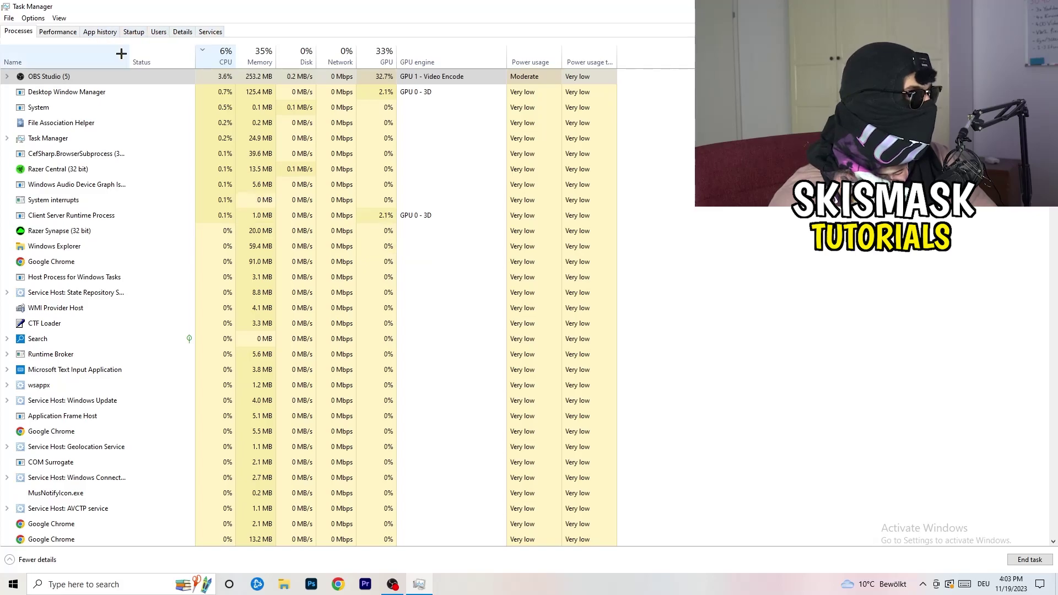
click(179, 32)
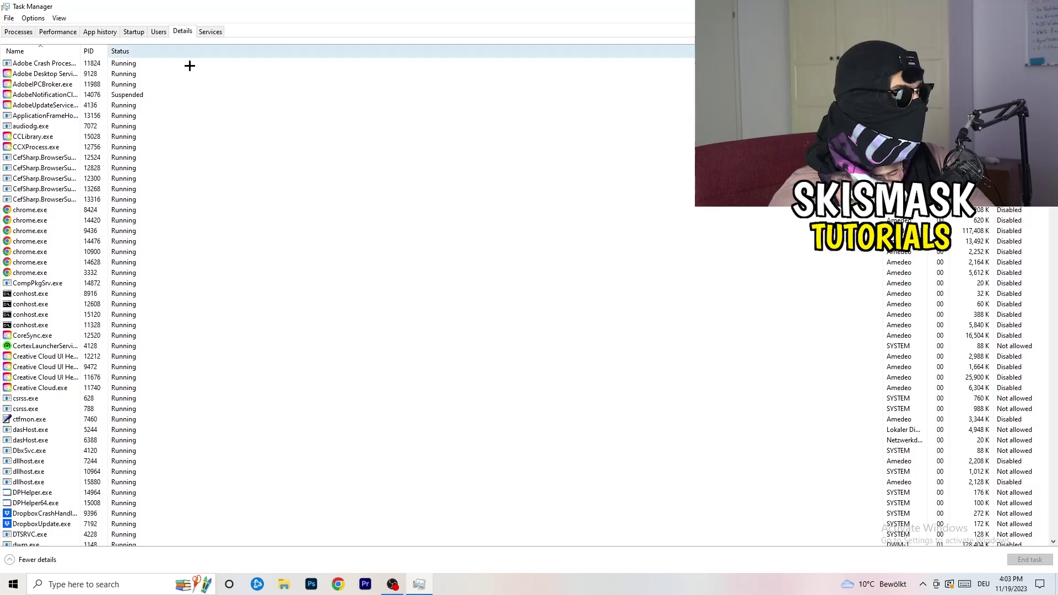
Step: View the Set priority levels for Creative Cloud UI Helper in the Details list
scroll(160, 283, down, 9)
scroll(160, 275, up, 9)
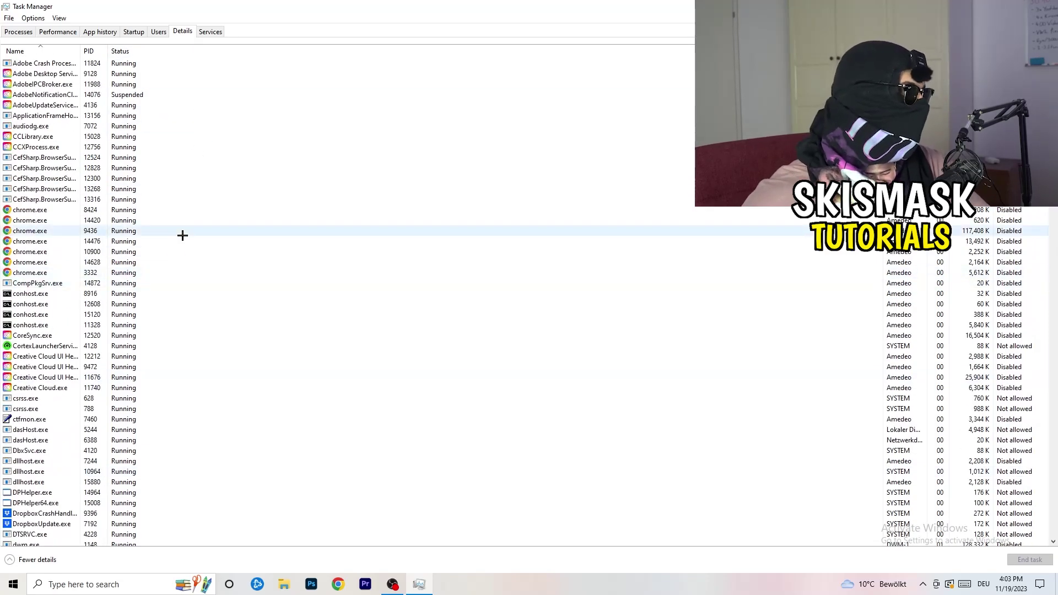
scroll(61, 301, down, 3)
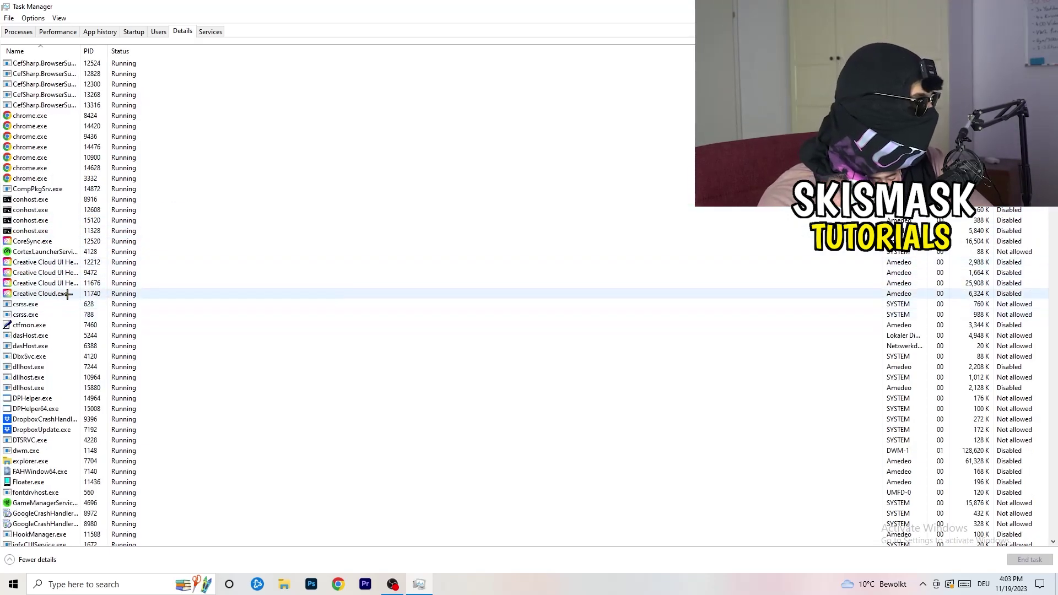
right_click(44, 283)
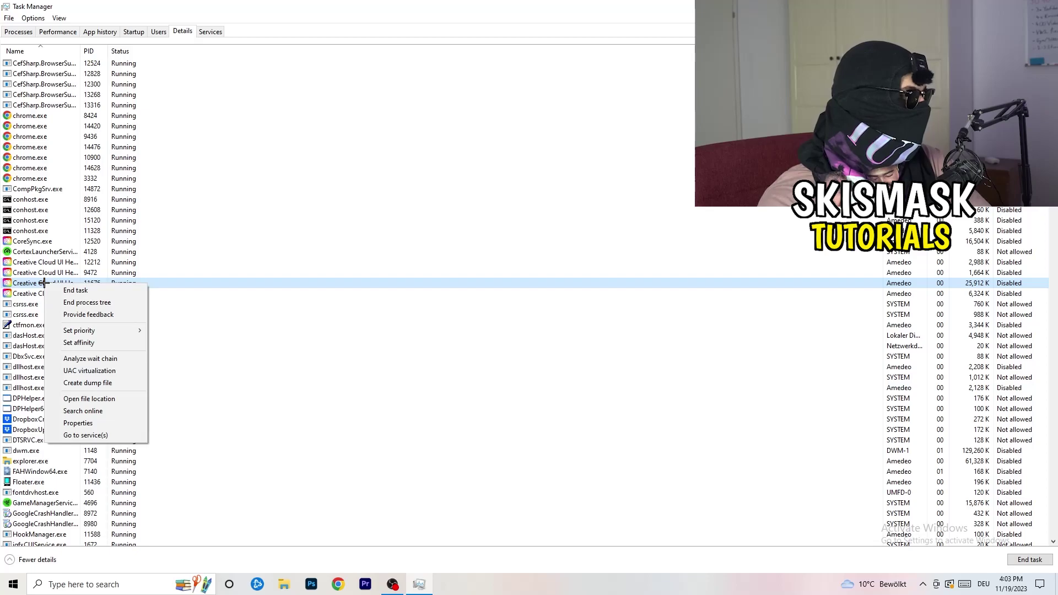
mouse_move(110, 331)
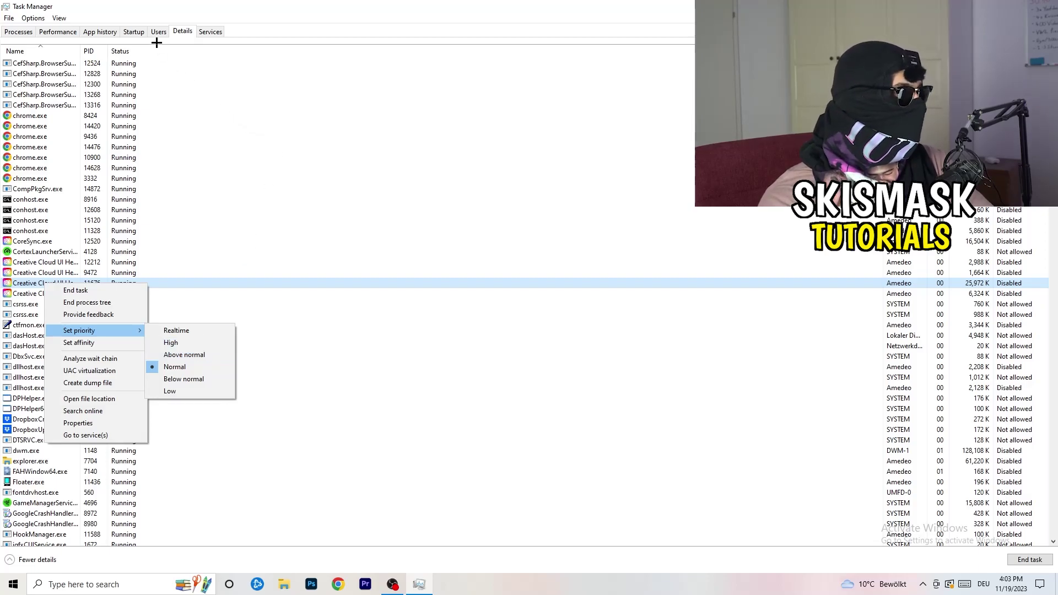
click(134, 31)
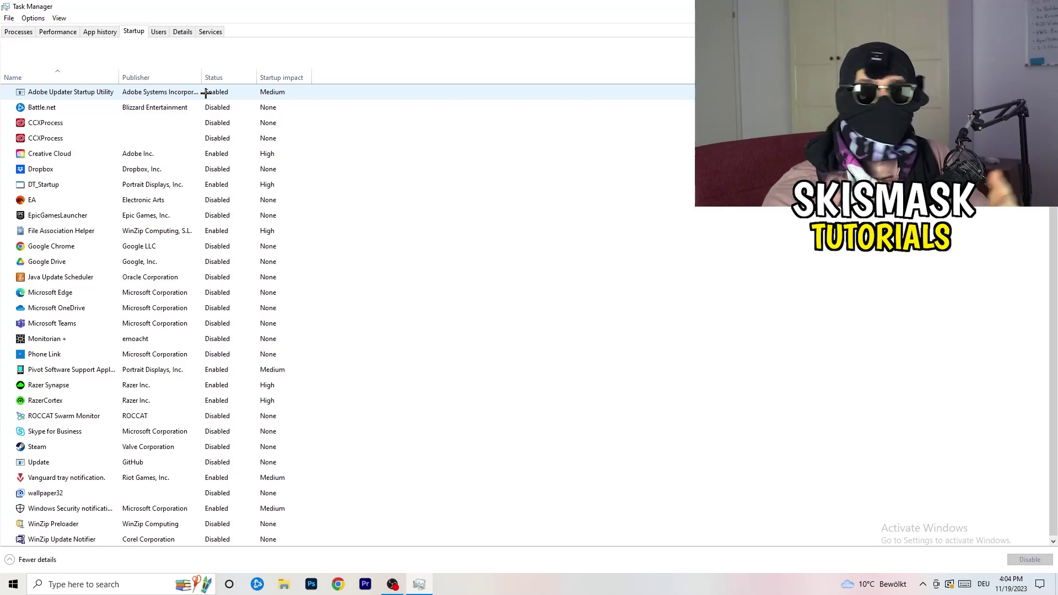
Step: Leave the DT_Startup entry unchanged and close Task Manager with Alt+F4
right_click(241, 181)
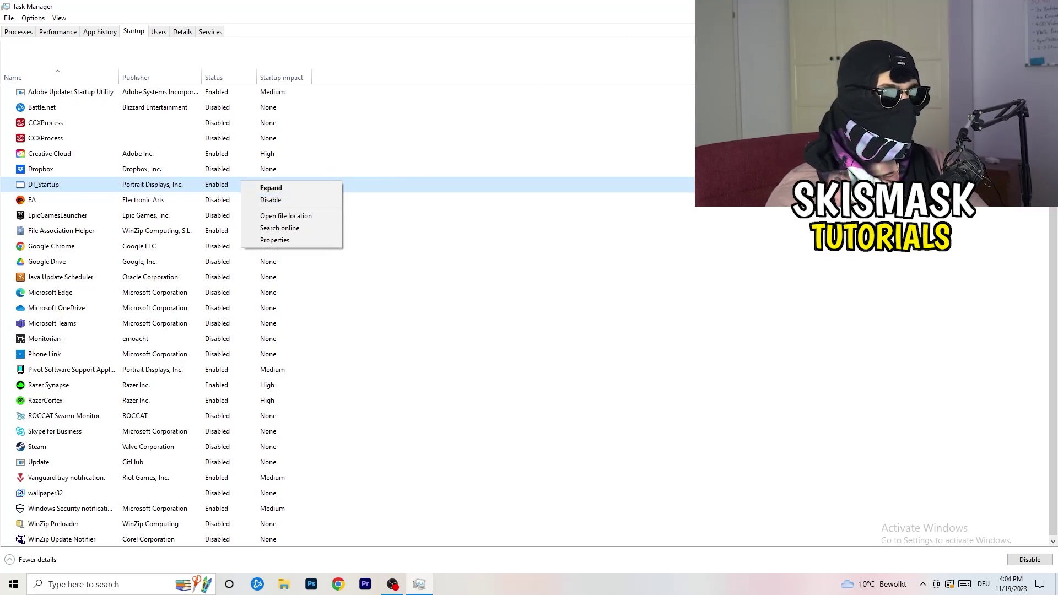
click(294, 191)
key(alt+F4)
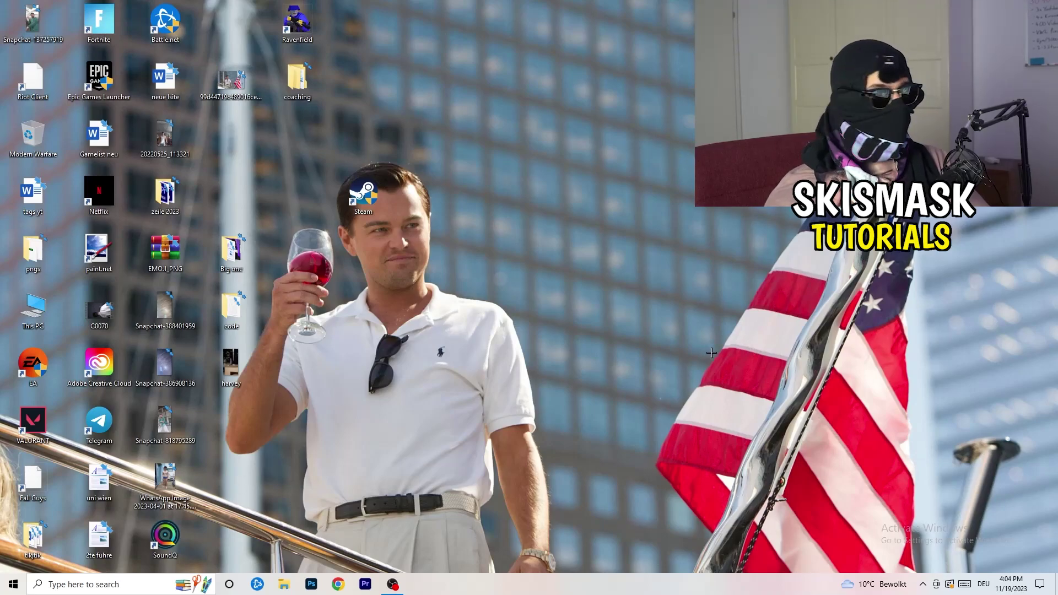
Step: Open Windows Settings from Start and go to the System settings
click(9, 589)
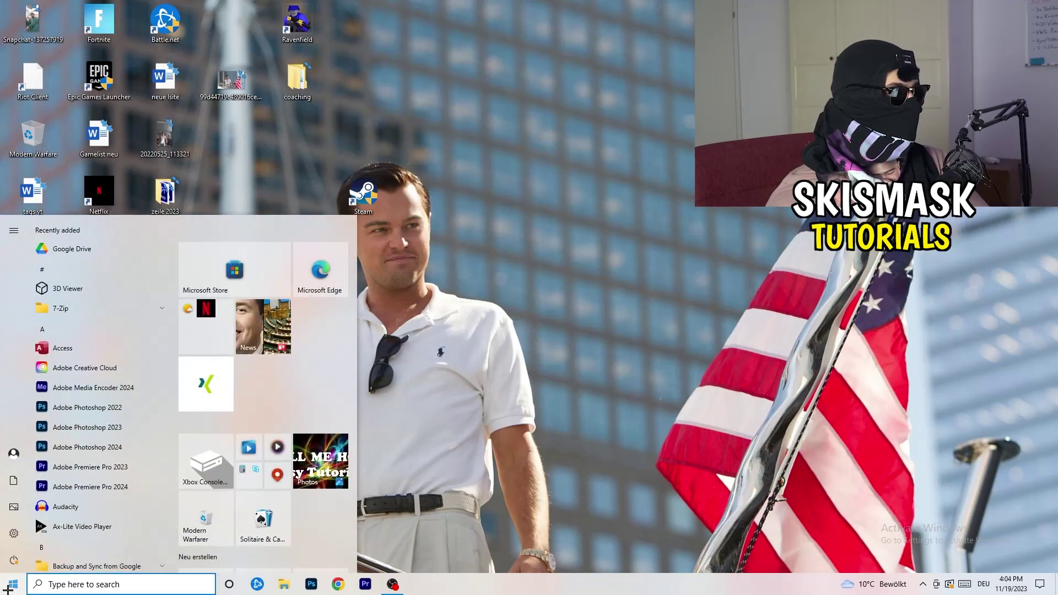
click(12, 542)
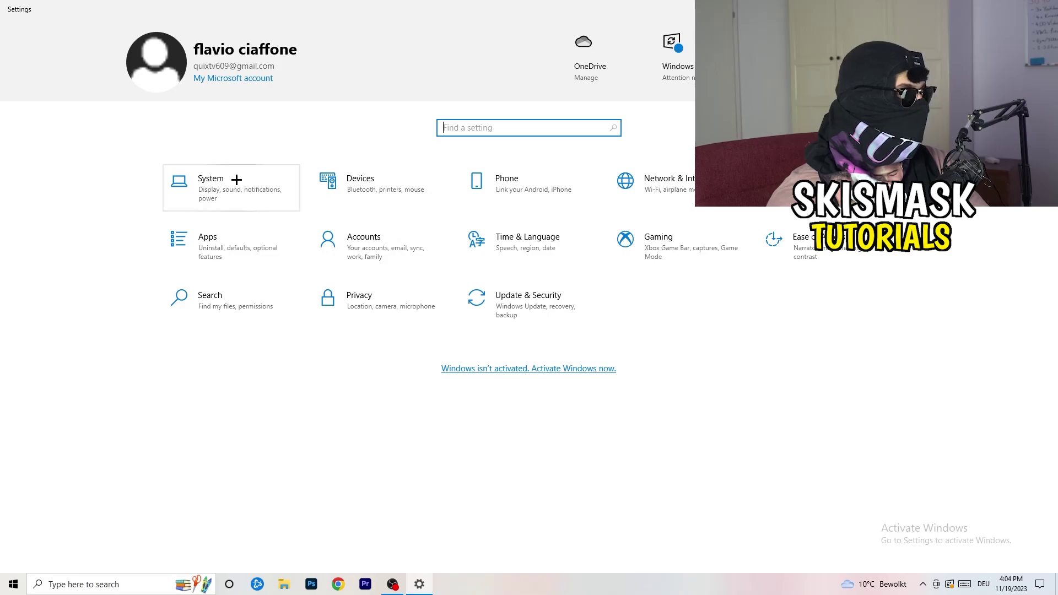
click(243, 178)
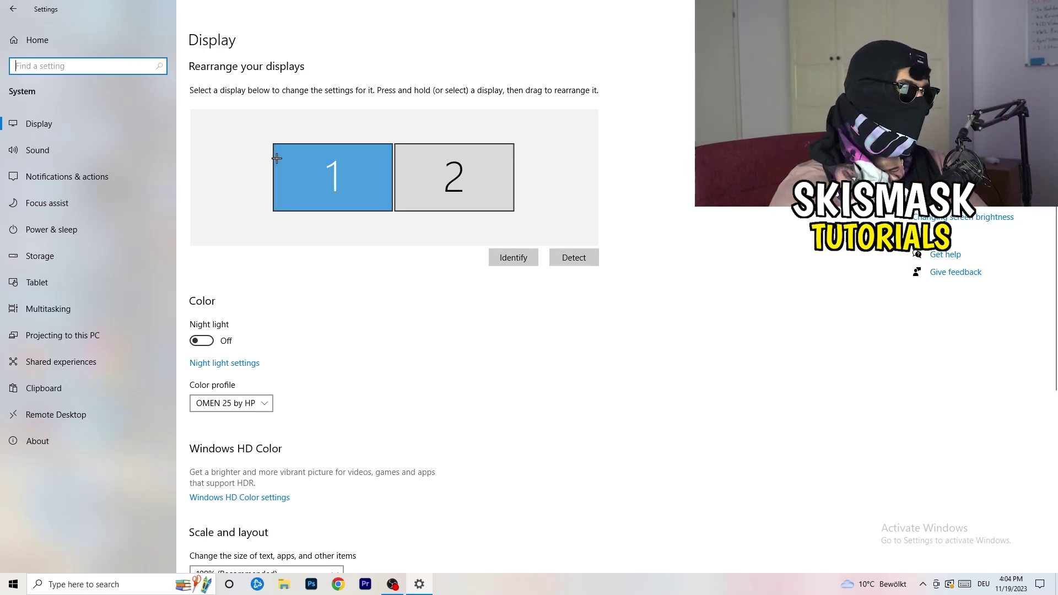
Step: Keep display 1 scaling at 100% (Recommended) with 1920 × 1080 resolution
click(379, 201)
scroll(380, 201, down, 4)
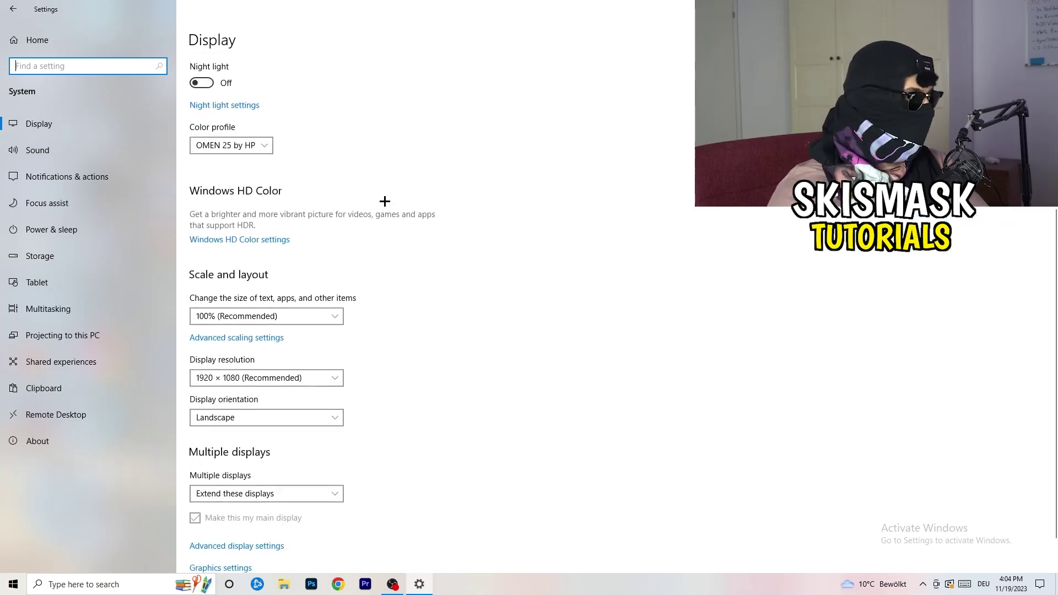
click(294, 318)
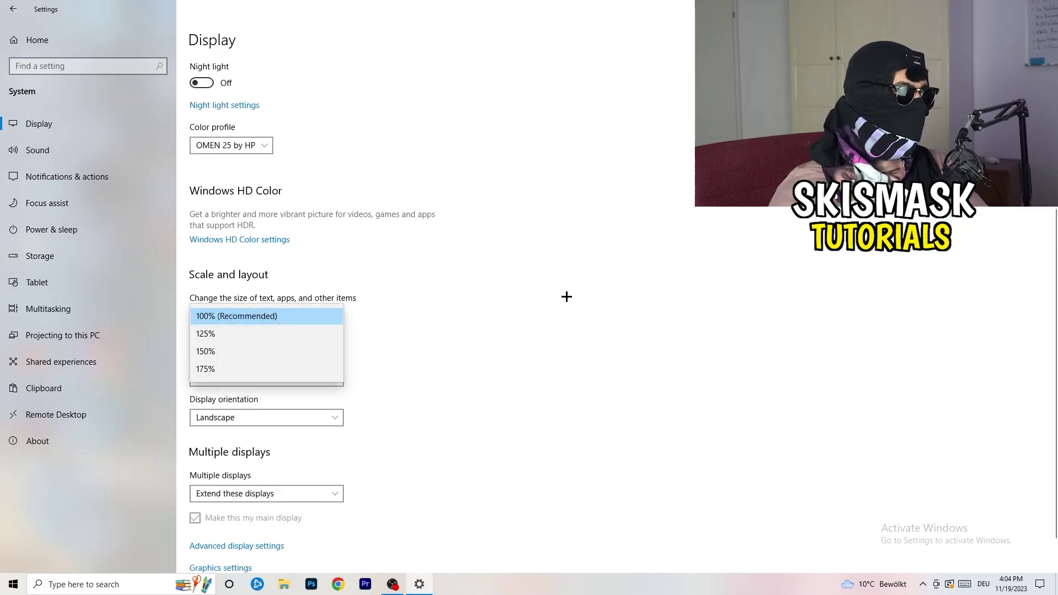
click(492, 300)
scroll(469, 302, down, 1)
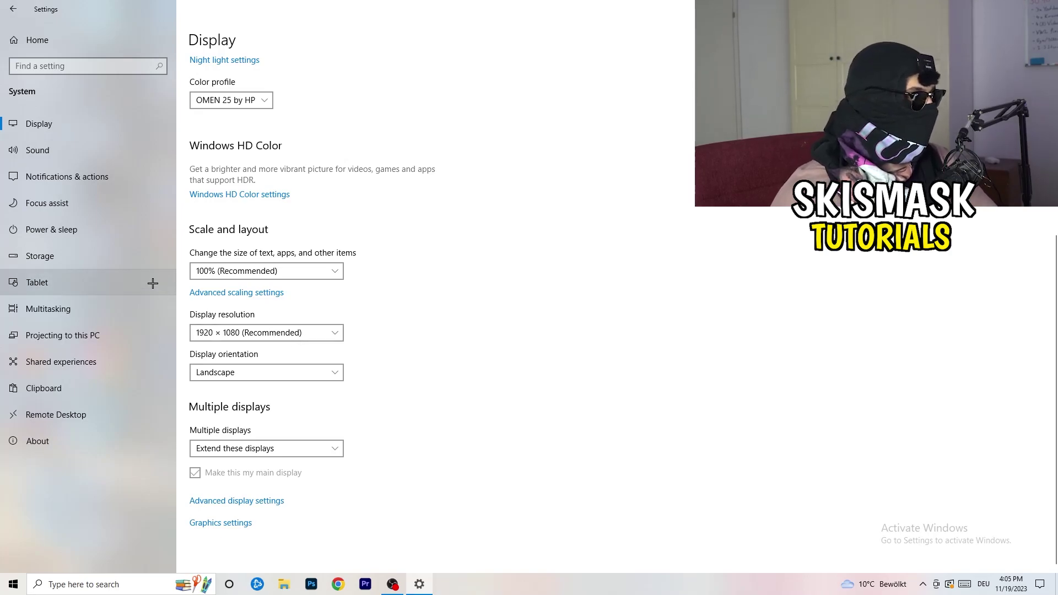
Step: Review the power plans in Power Options, keeping Balanced active, then close it
click(82, 229)
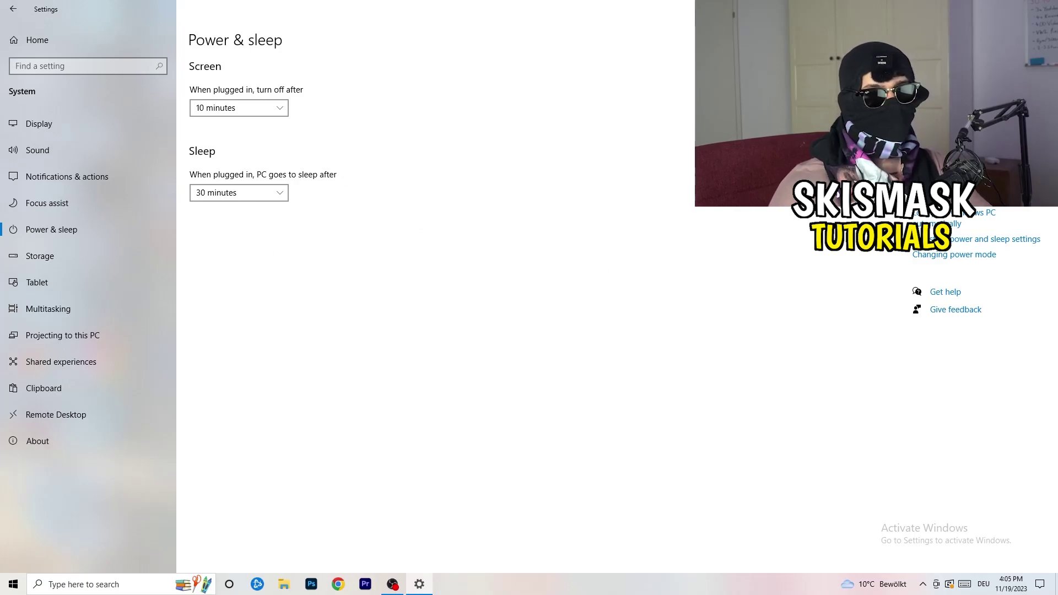
click(933, 220)
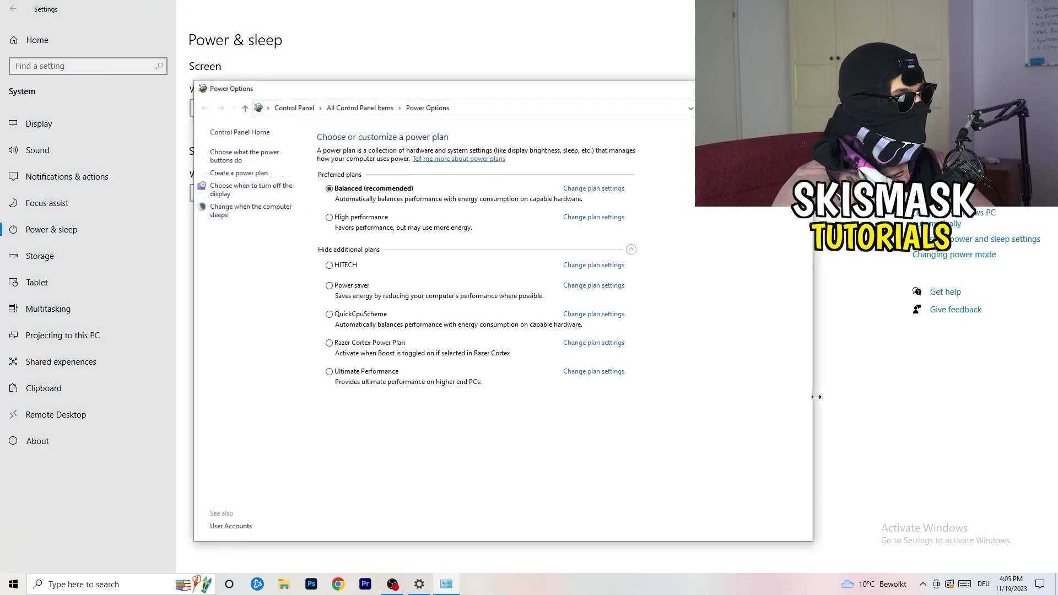
click(631, 250)
click(631, 250)
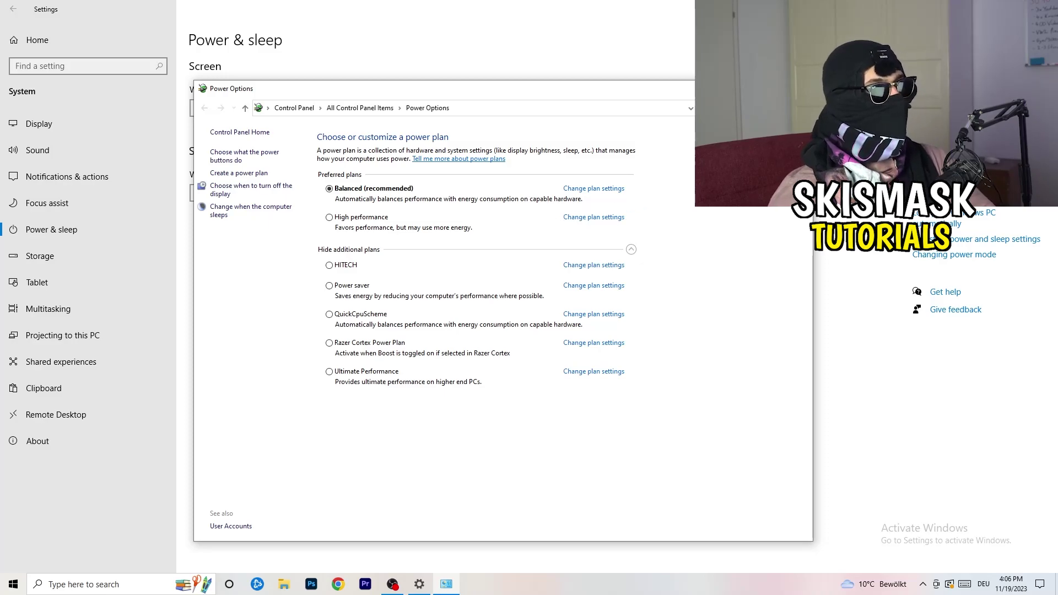
key(alt+F4)
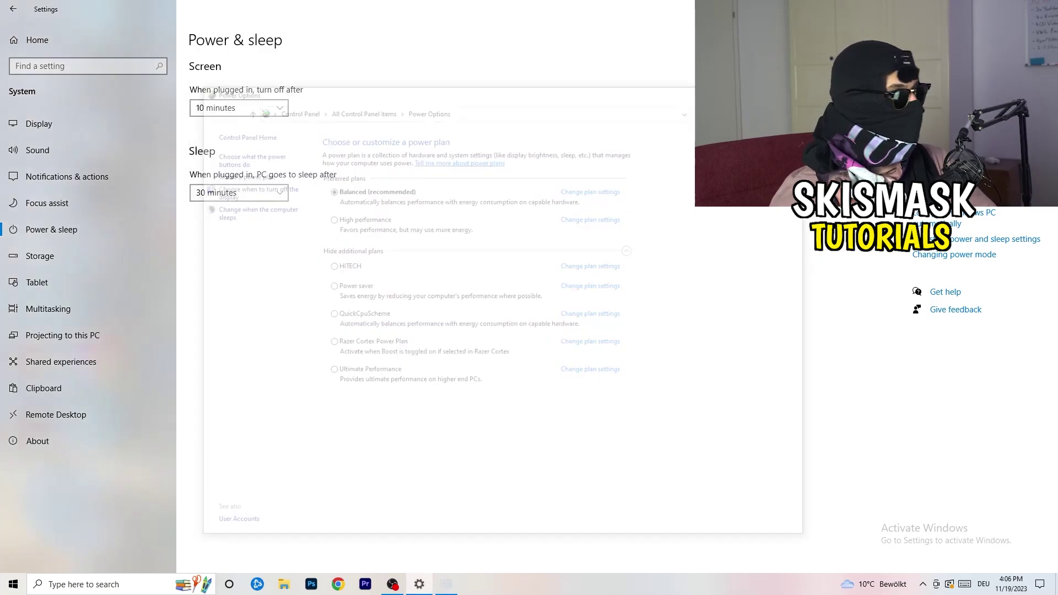
Step: Have Storage Sense delete unused temporary files, keeping Recycle Bin at 14 days and Downloads at 60 days
click(73, 263)
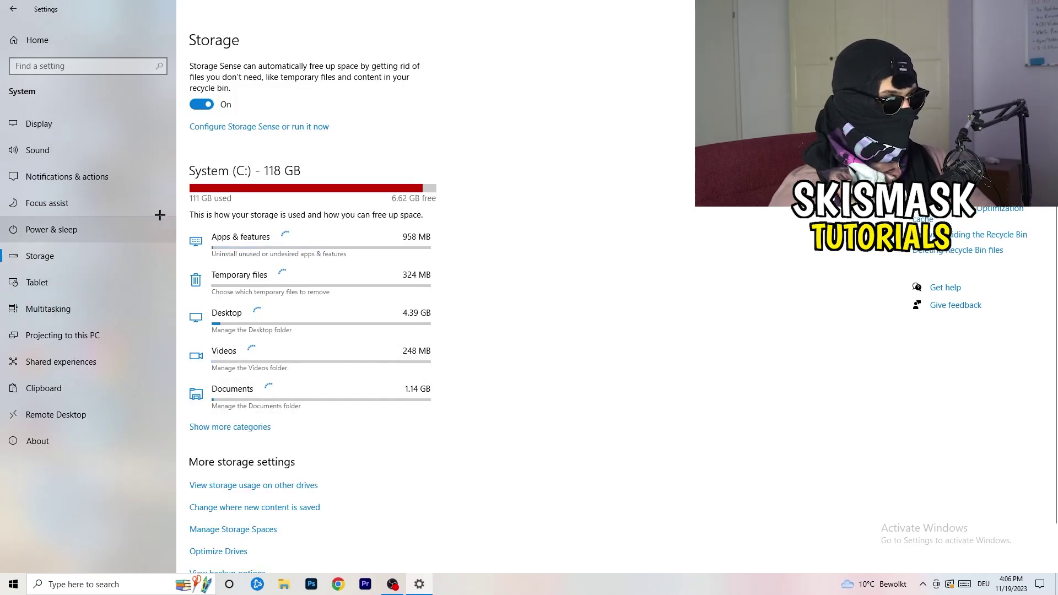
click(265, 128)
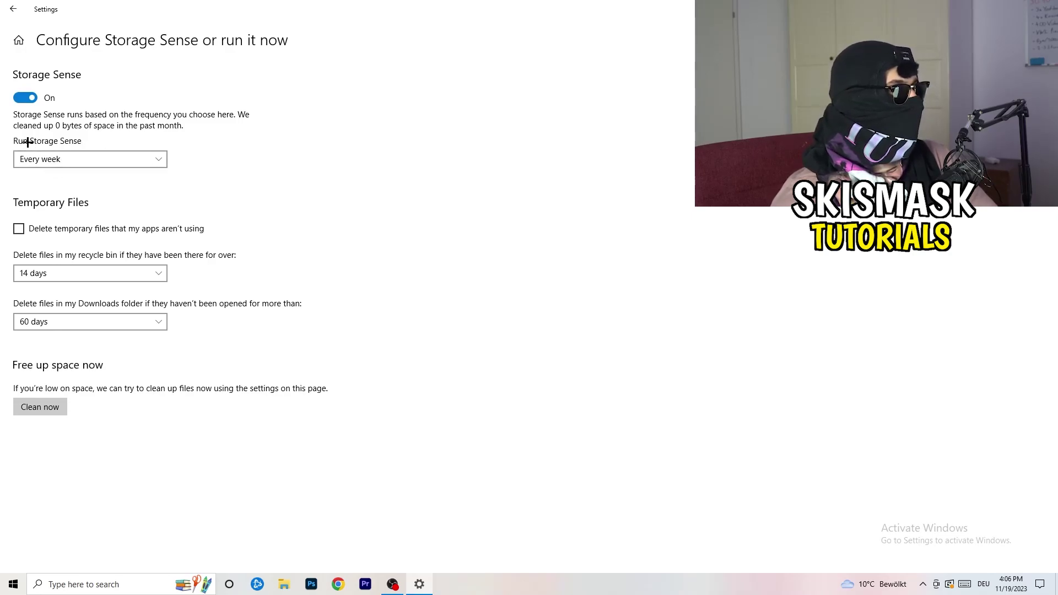
click(63, 229)
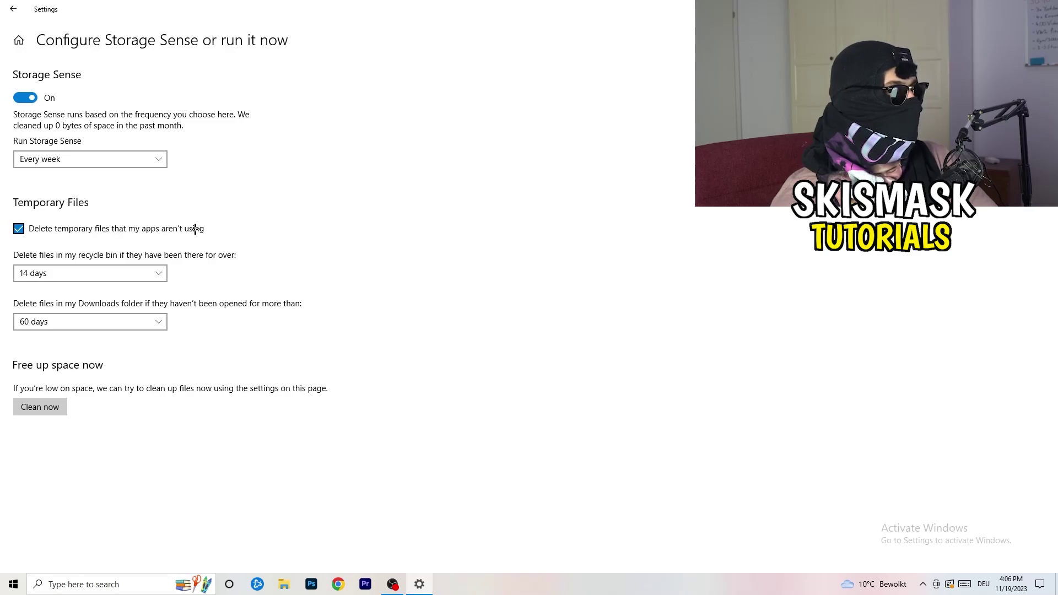
click(81, 273)
click(240, 239)
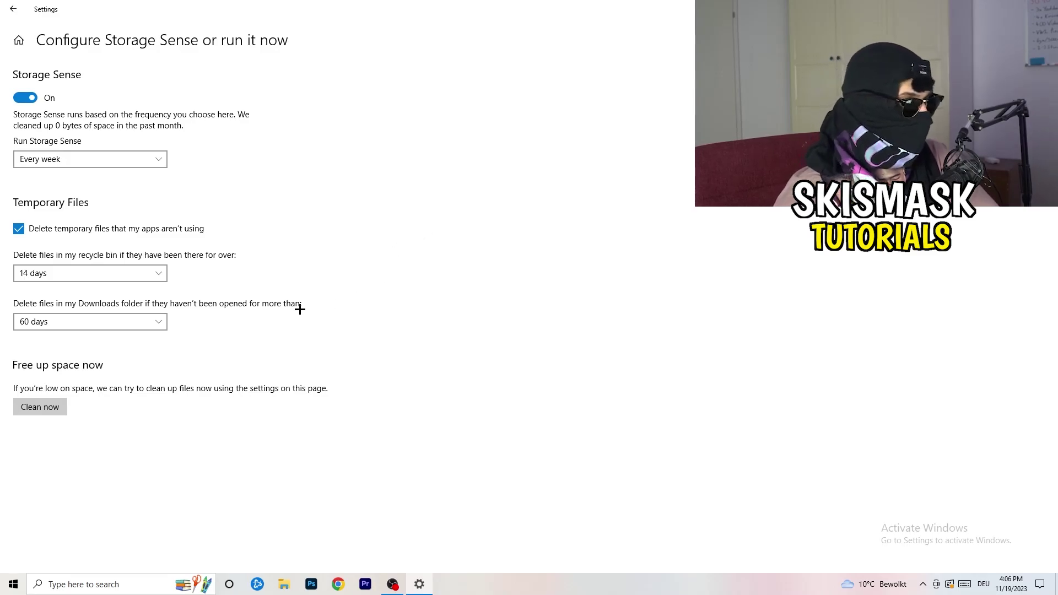
click(97, 323)
click(416, 265)
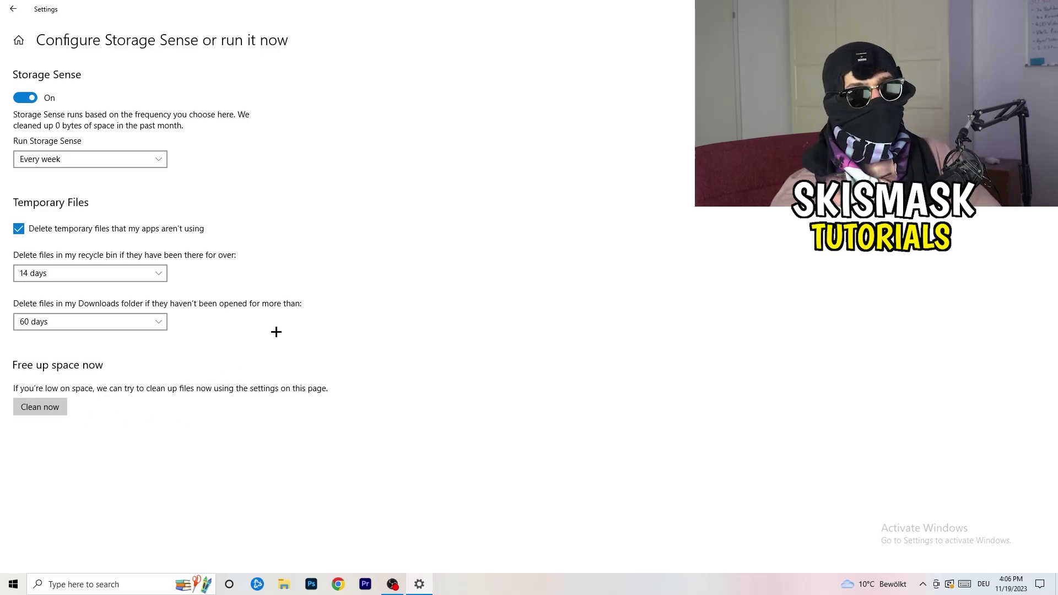
click(12, 10)
Step: Check Windows Update for the pending 2023-11 Cumulative Update (KB5032189), then close Settings
click(12, 9)
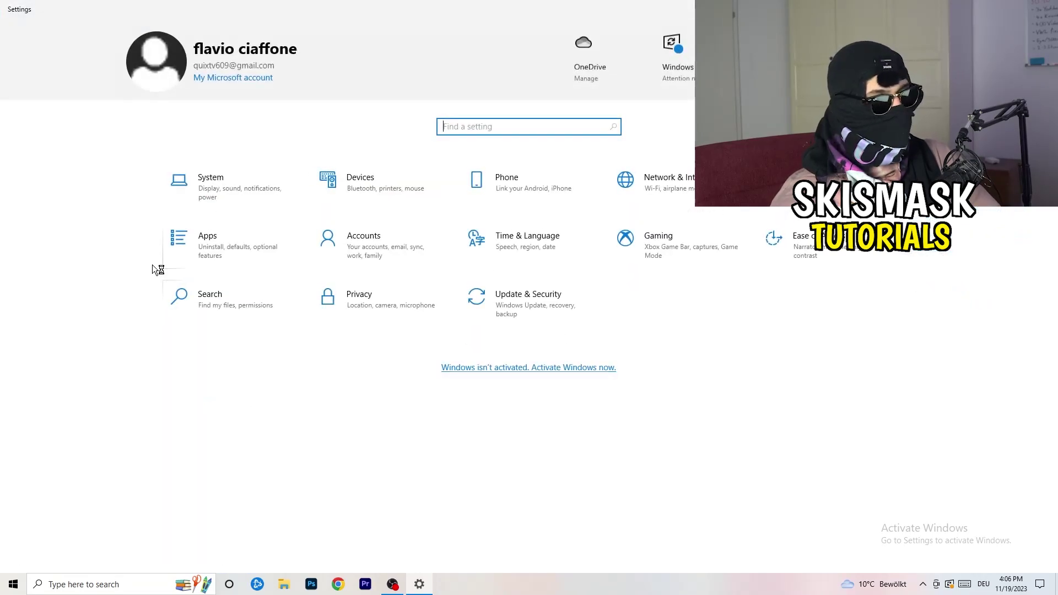
click(521, 310)
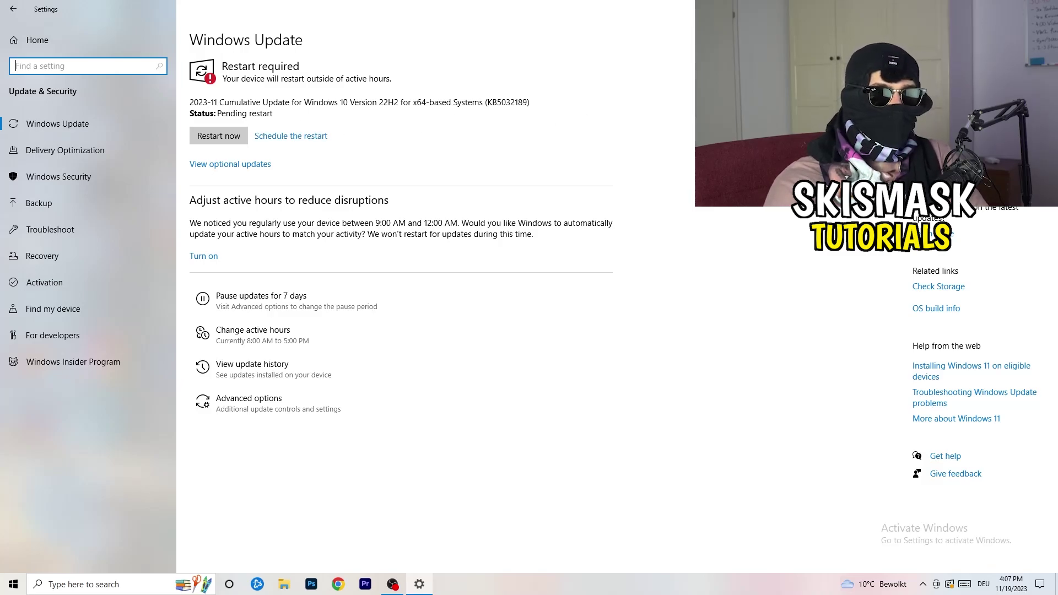
key(alt+F4)
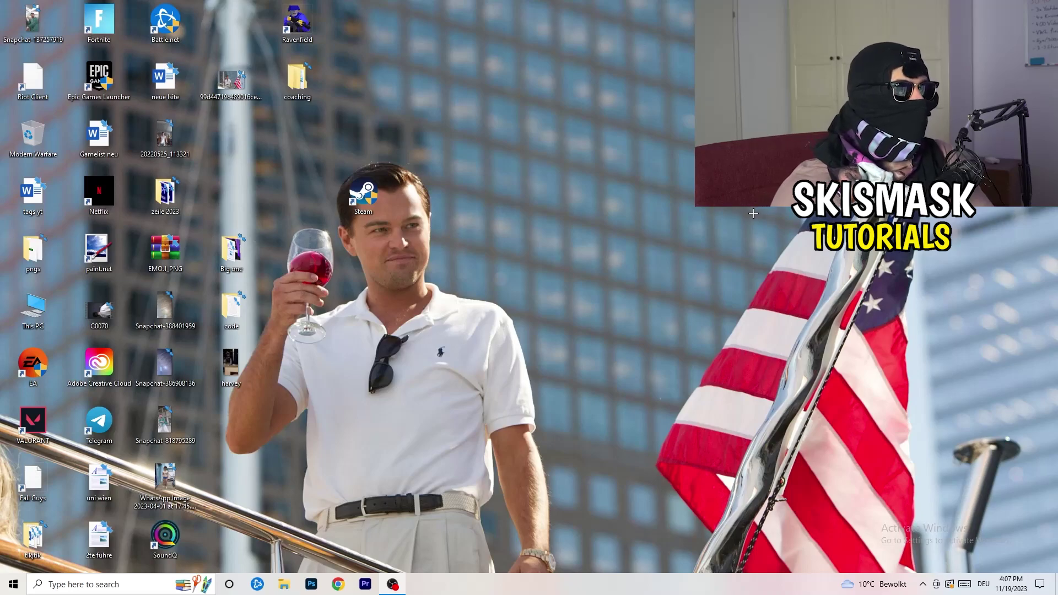
Step: Launch NVIDIA Control Panel from the desktop menu to confirm 1920 × 1080 native at 60Hz
right_click(641, 232)
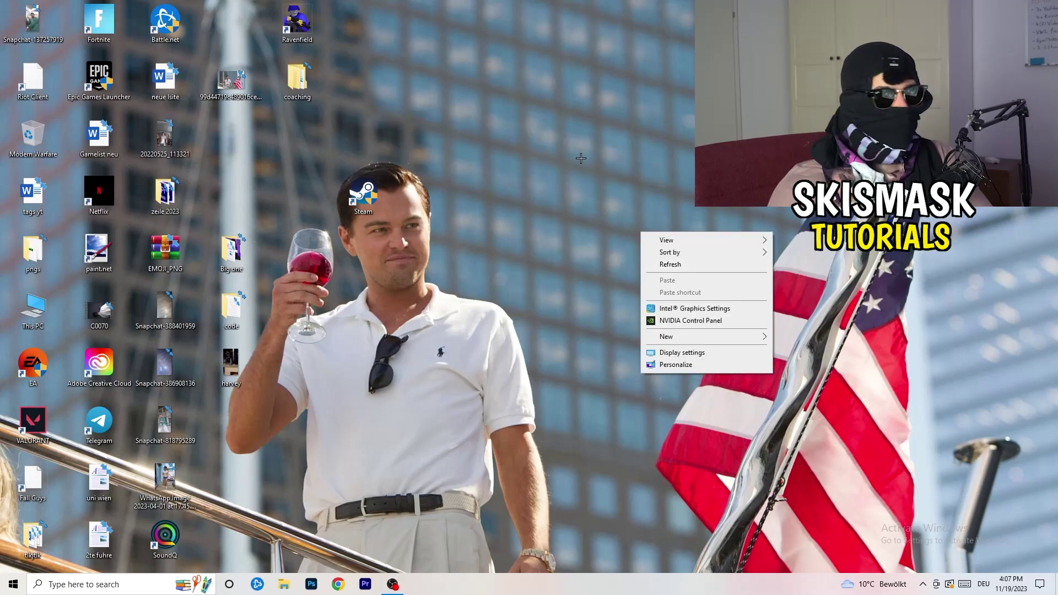
click(705, 322)
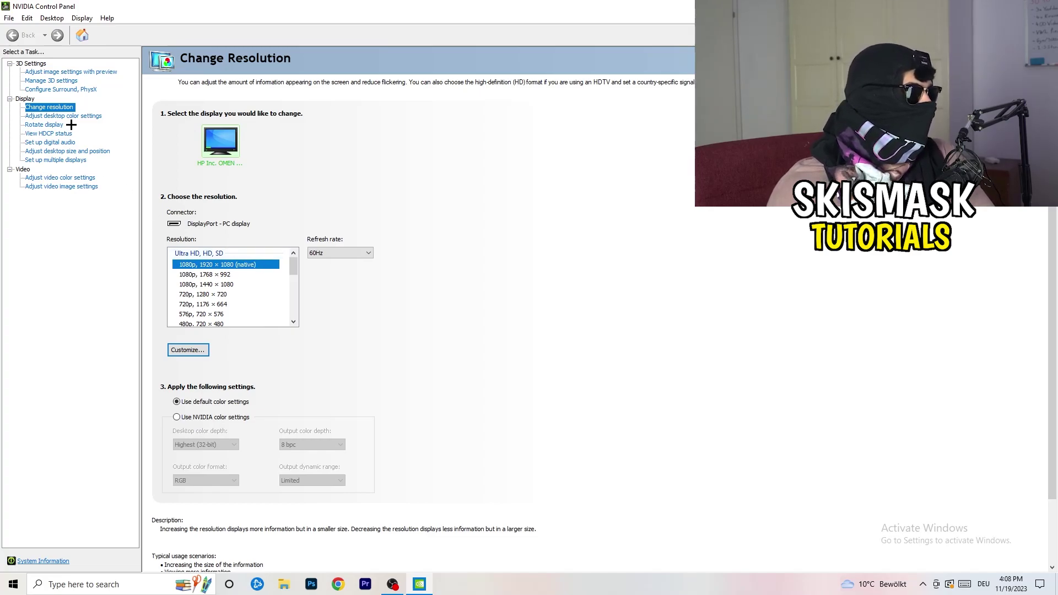
click(58, 74)
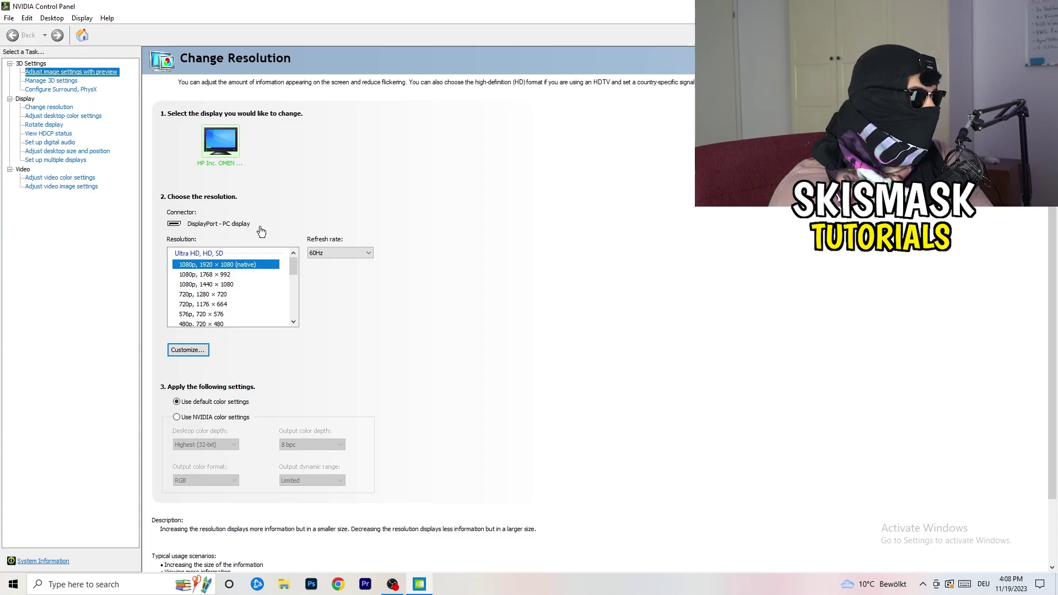